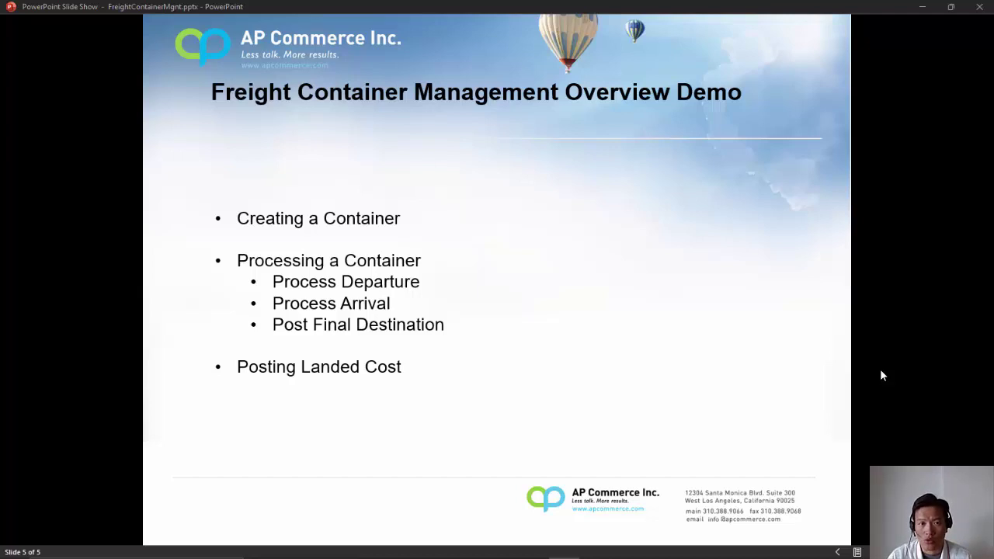
# Leave the PowerPoint agenda slide and switch to the Business Central home page for CRONUS USA, Inc.
pyautogui.hotkey('alt', 'Tab')
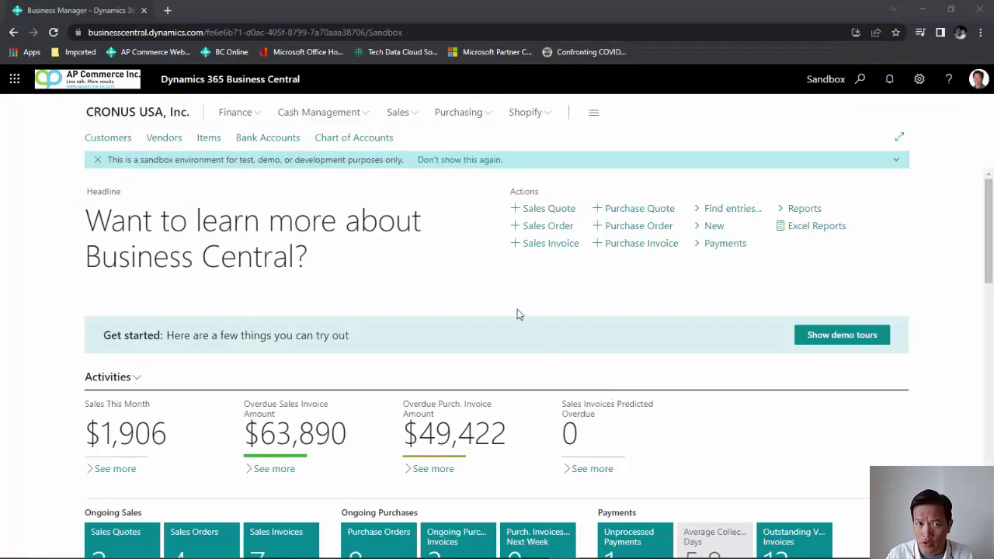
pyautogui.click(454, 114)
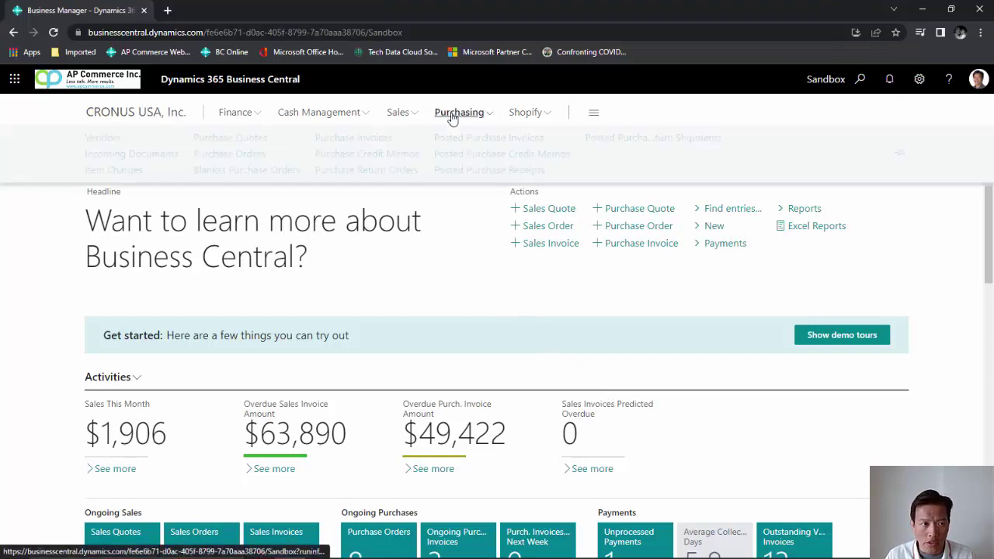
pyautogui.click(229, 154)
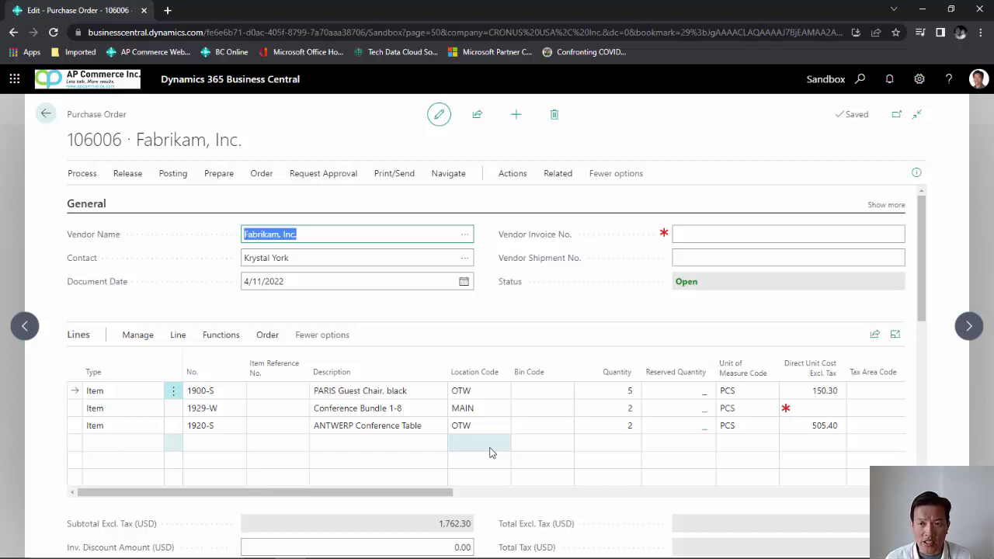
pyautogui.press('Escape')
pyautogui.press('Escape')
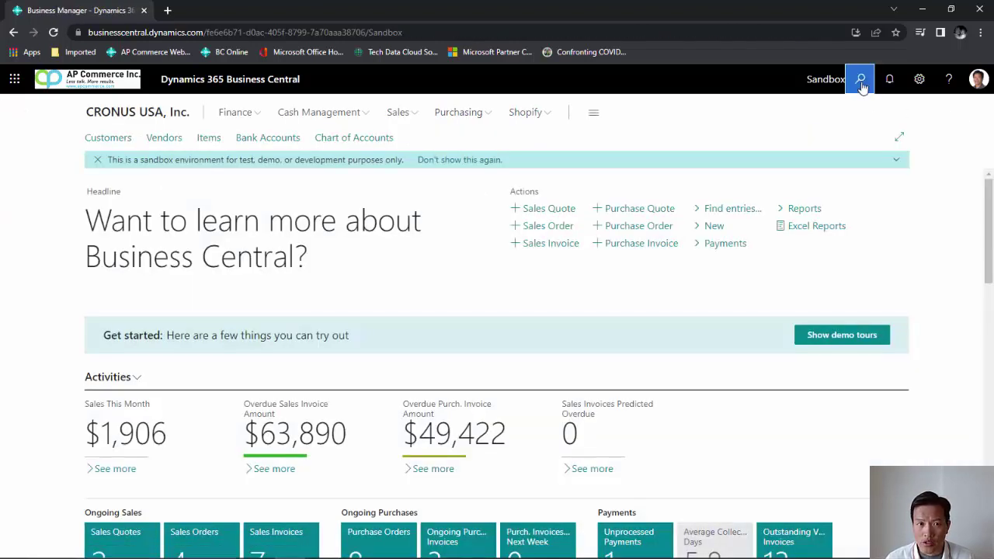
# Search for 'container', open the Containers list and start new container CON000001.
pyautogui.click(861, 84)
pyautogui.write('container')
pyautogui.click(328, 193)
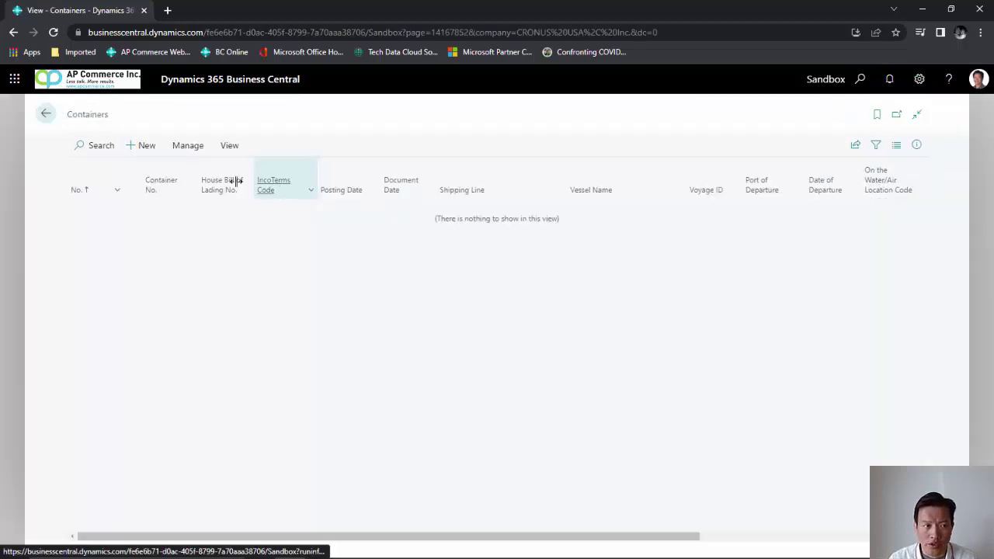
pyautogui.click(145, 150)
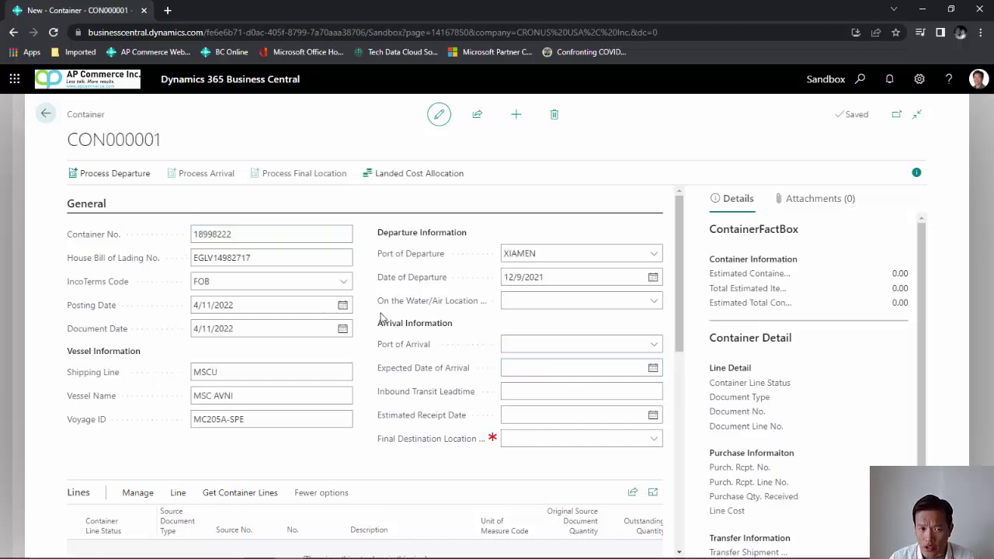
# Set the on-the-water location to OTW and the port of arrival to LA.
pyautogui.click(521, 305)
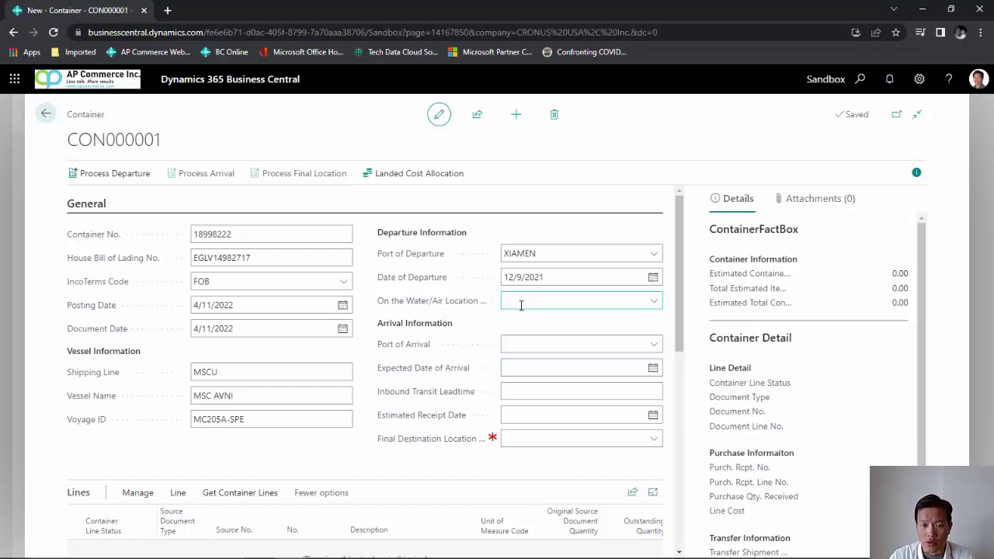
pyautogui.click(521, 304)
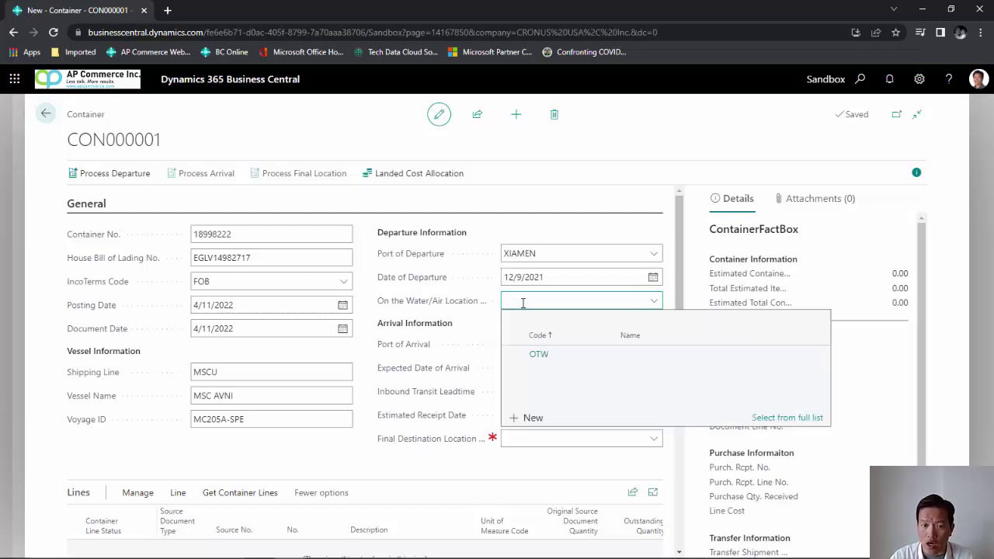
pyautogui.click(577, 360)
pyautogui.click(561, 346)
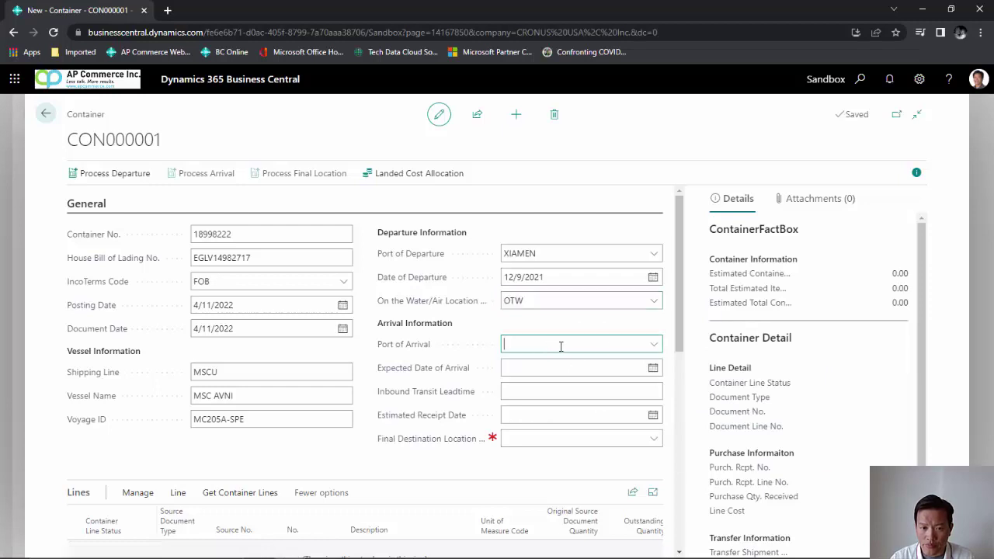
pyautogui.click(578, 397)
# Pick the expected arrival date 4/11/2022 and set the final destination location to MAIN.
pyautogui.click(534, 368)
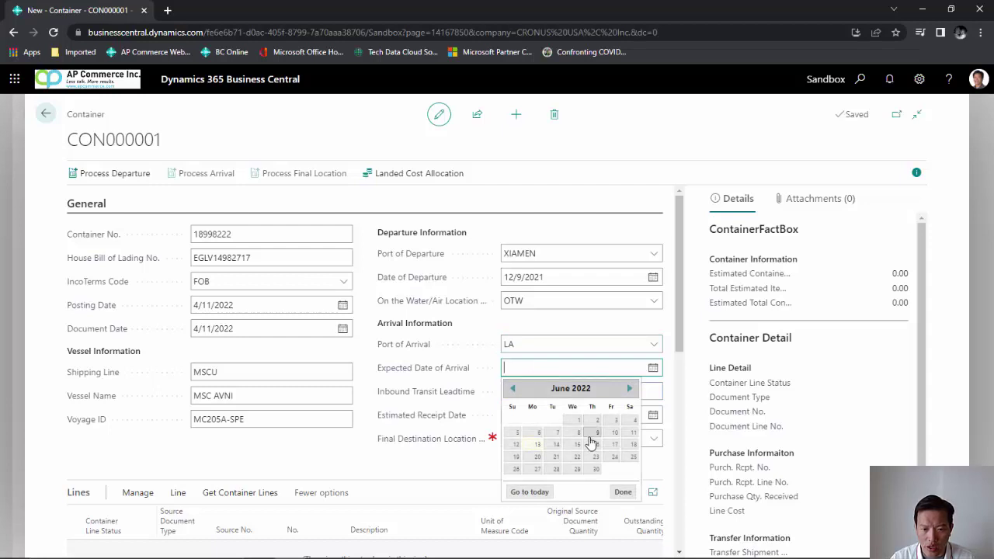
pyautogui.click(512, 388)
pyautogui.click(511, 388)
pyautogui.click(512, 388)
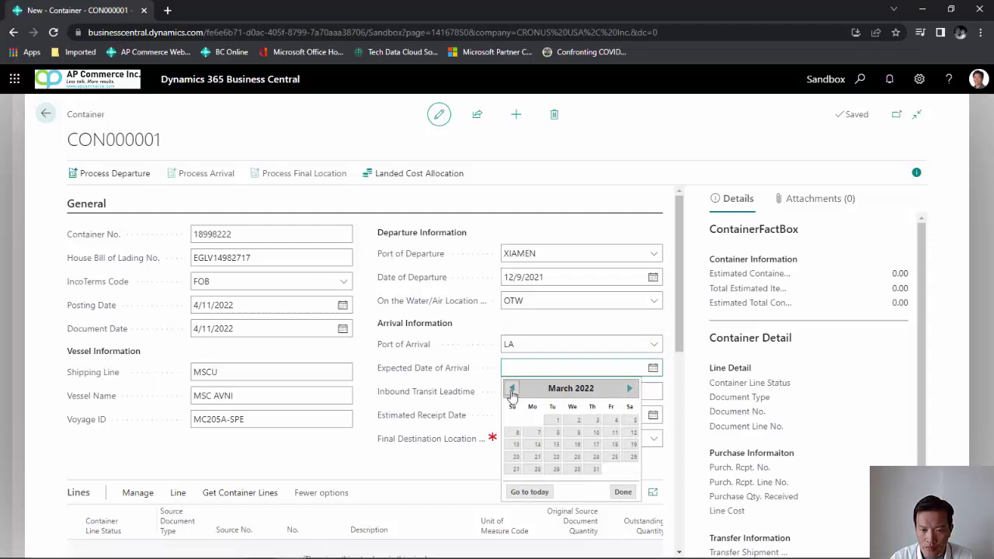
pyautogui.click(546, 440)
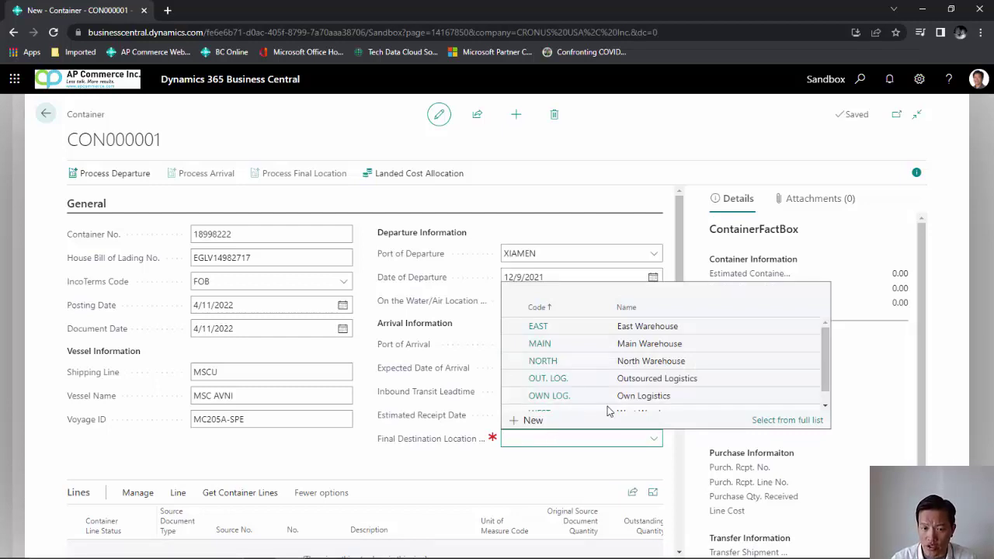
pyautogui.click(639, 351)
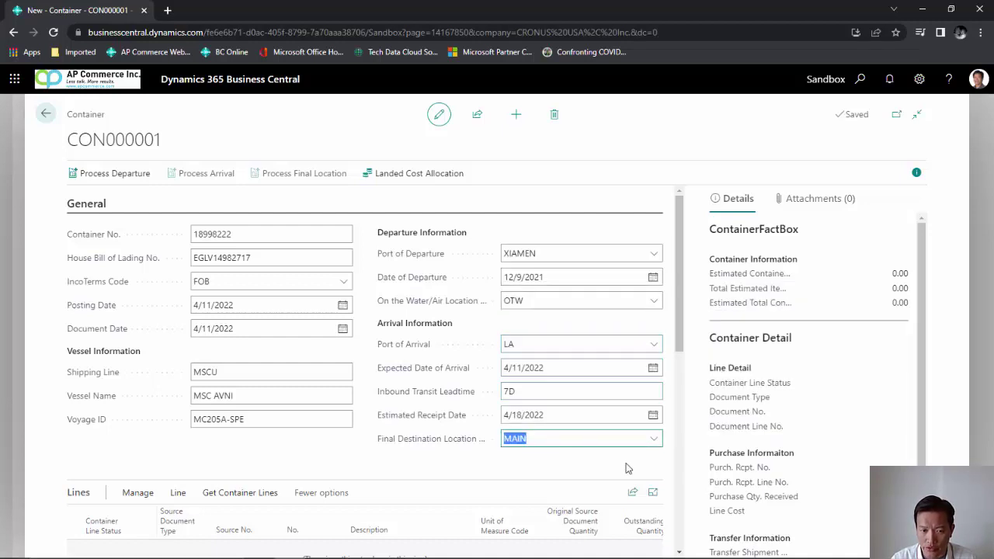
# Pull in three PARIS Guest Chair, black lines and the ANTWERP Conference Table purchase line.
pyautogui.scroll(-2, 370, 407)
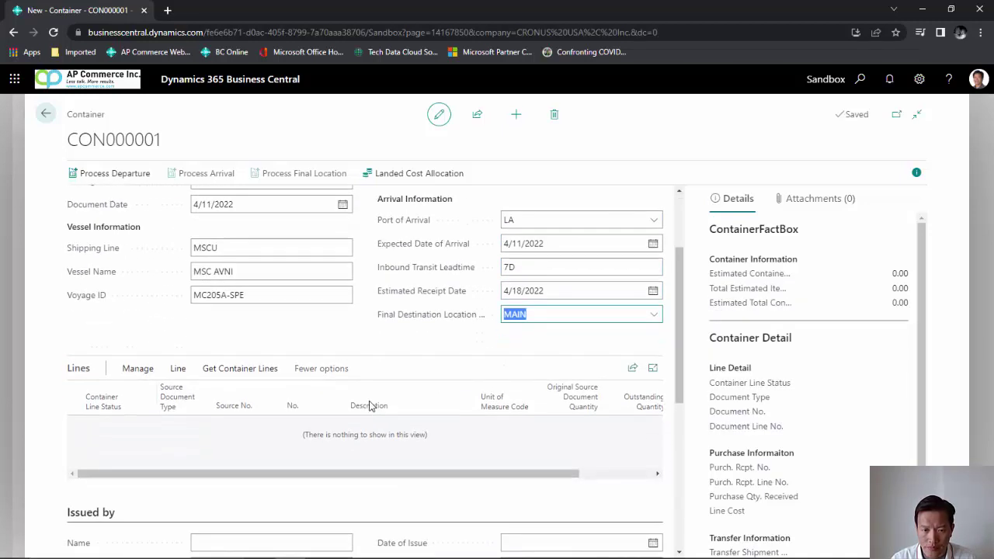
pyautogui.scroll(1, 381, 308)
pyautogui.click(221, 431)
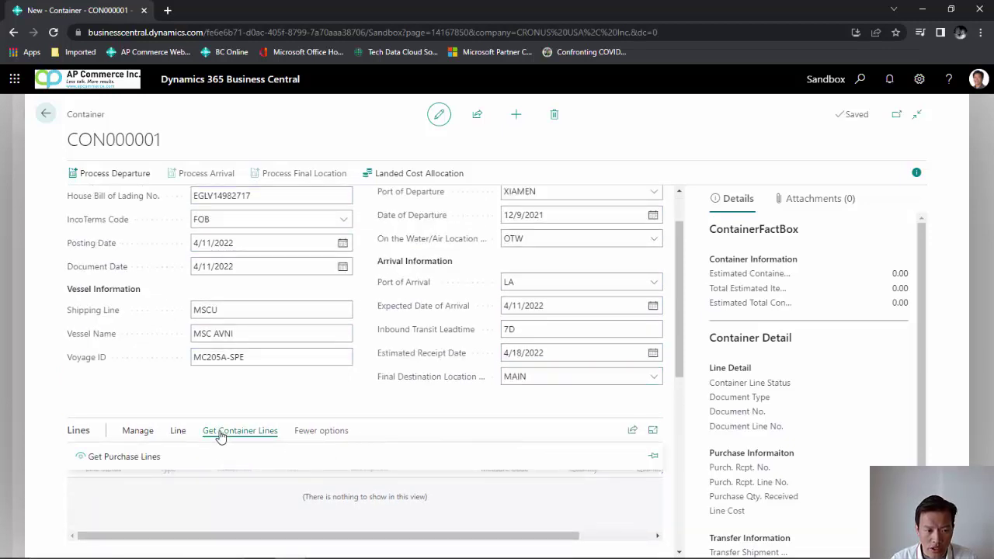
pyautogui.click(144, 459)
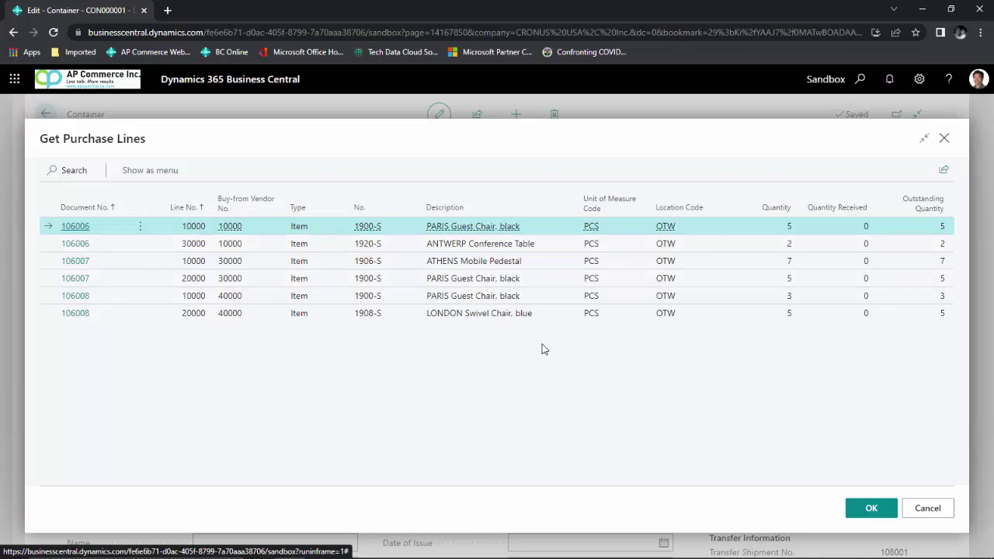
pyautogui.click(361, 208)
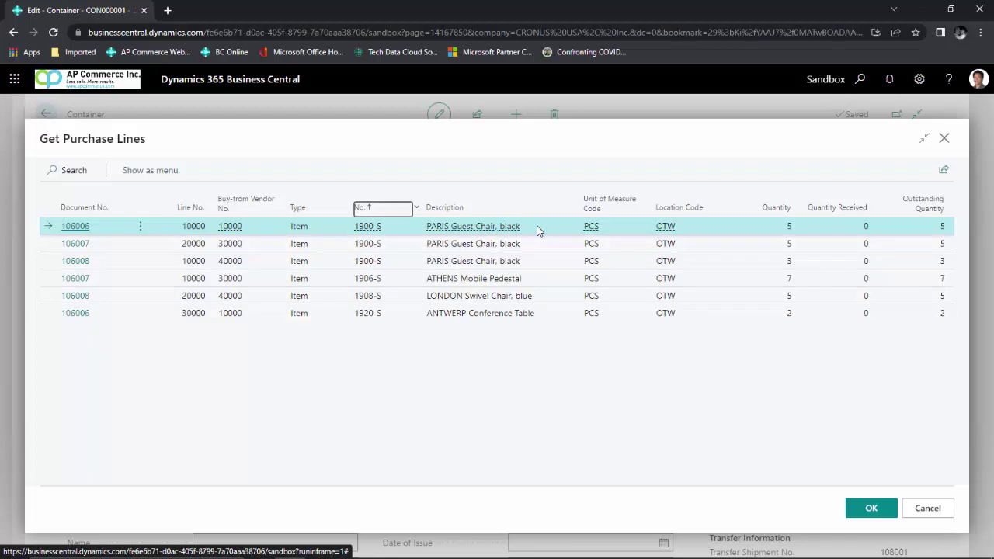
pyautogui.hotkey('shift', 'Down')
pyautogui.hotkey('shift', 'Down')
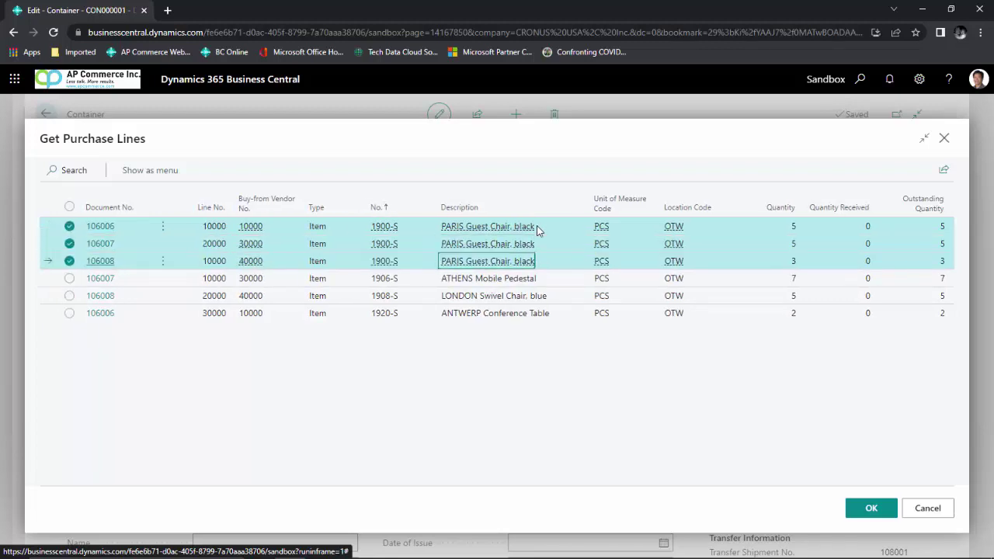
pyautogui.keyDown('ctrl'); pyautogui.click(566, 315); pyautogui.keyUp('ctrl')
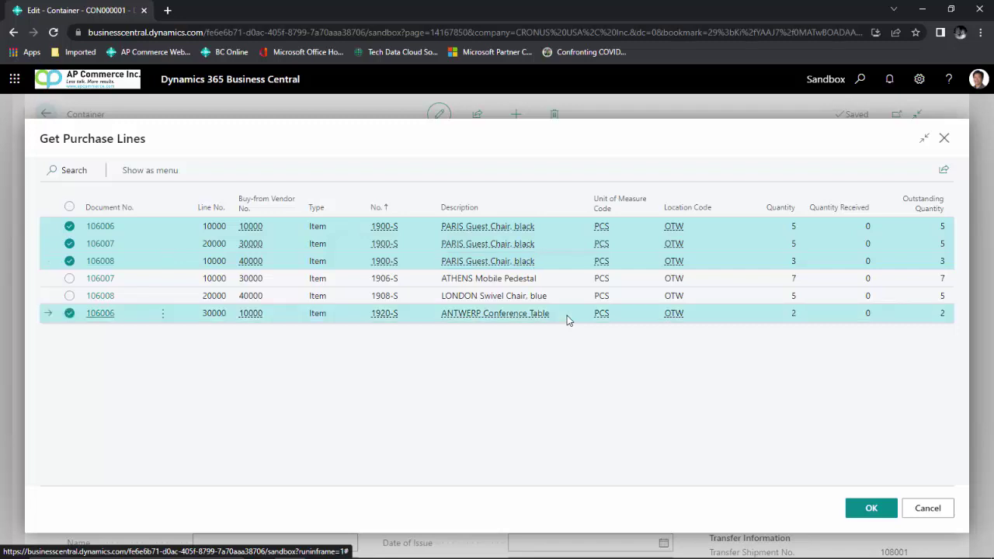
pyautogui.click(869, 509)
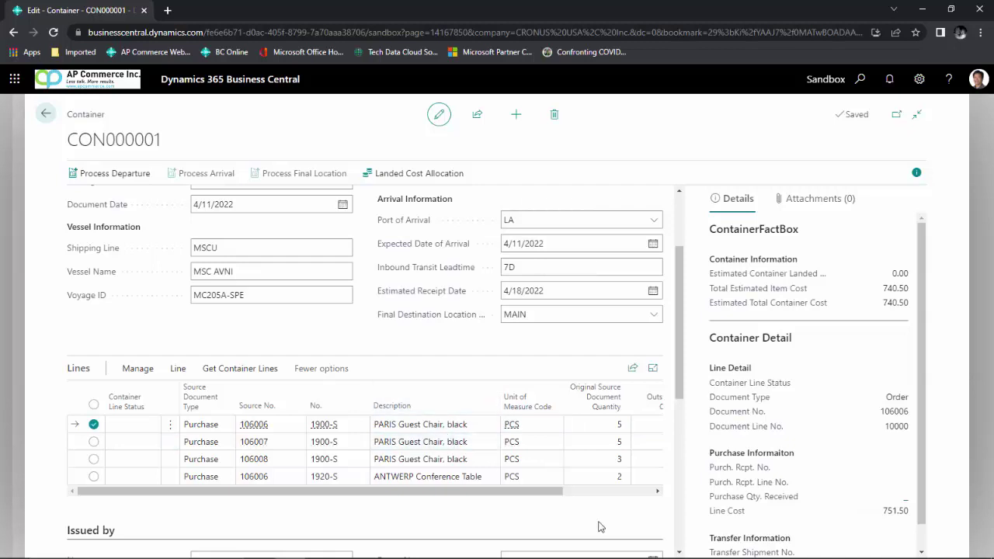
# Check the container lines from orders 106007 and 106008, then request departure processing.
pyautogui.click(446, 442)
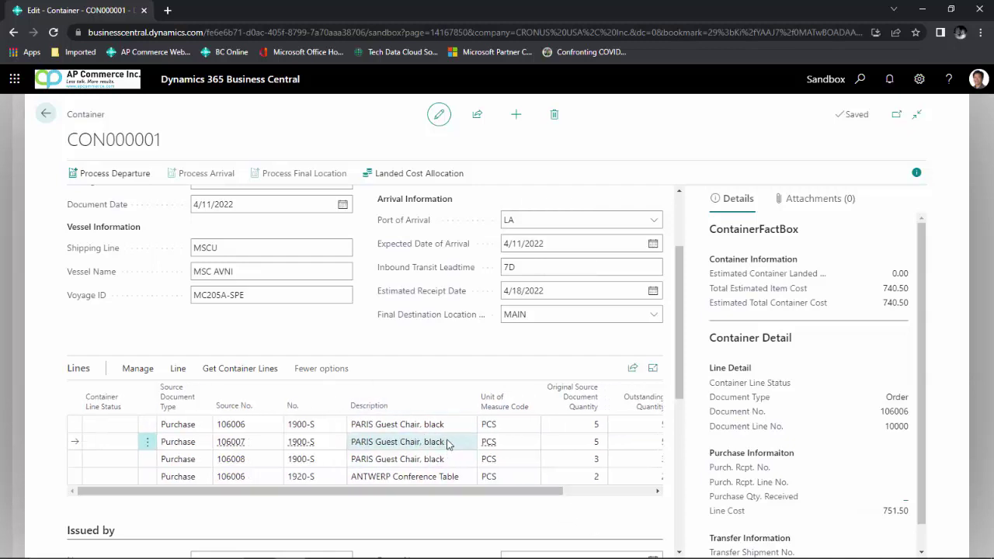
pyautogui.click(563, 458)
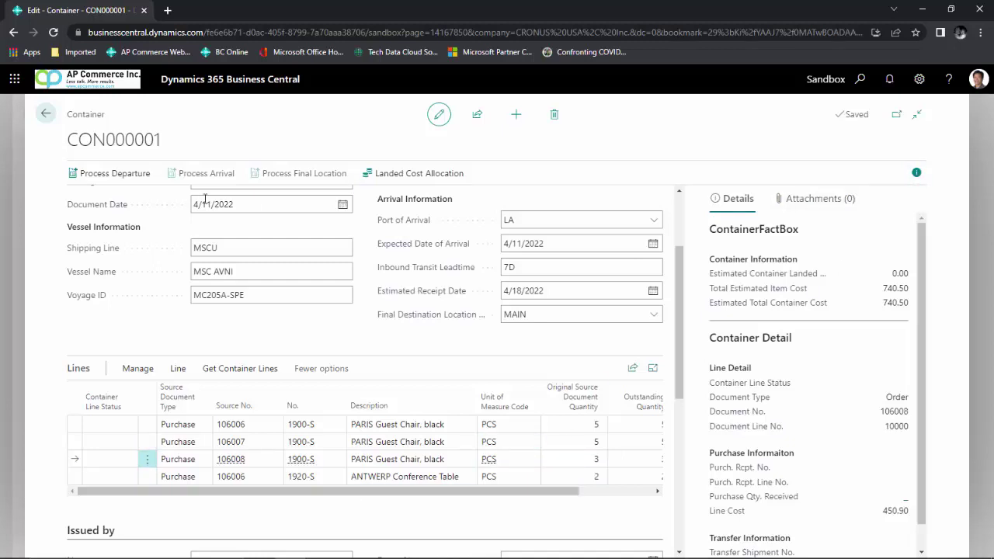
pyautogui.click(114, 177)
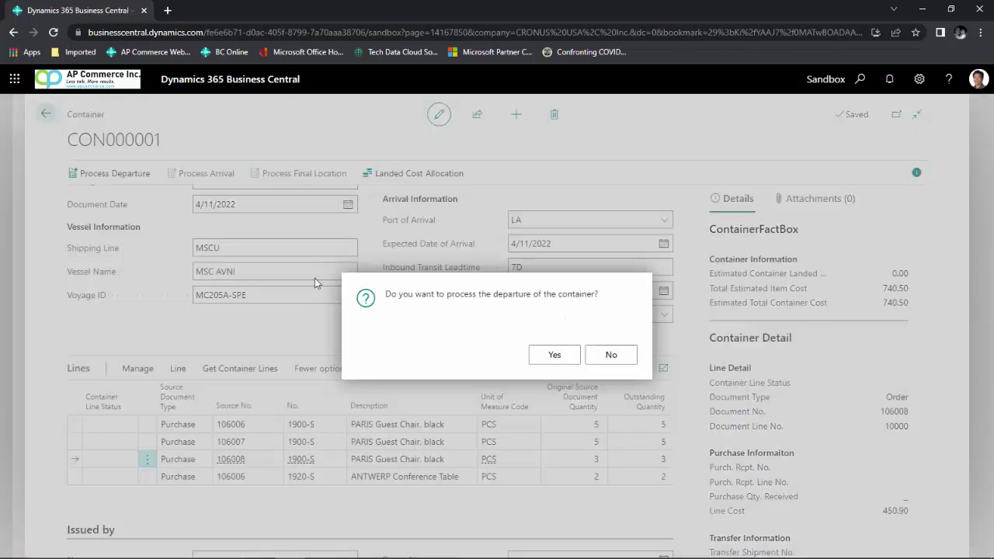
# Confirm the departure so all four lines show Departed with estimated cost 2,964.70.
pyautogui.click(544, 356)
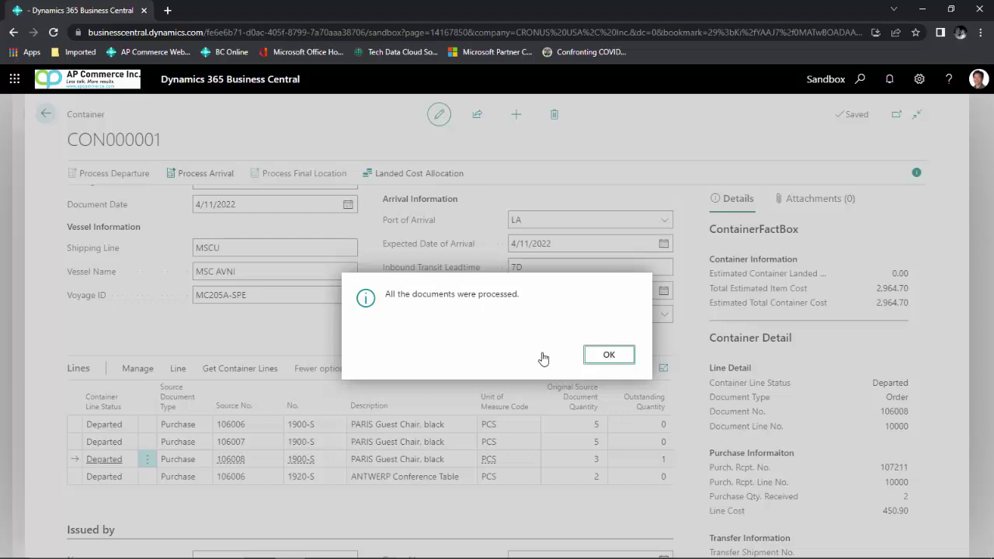
pyautogui.click(605, 359)
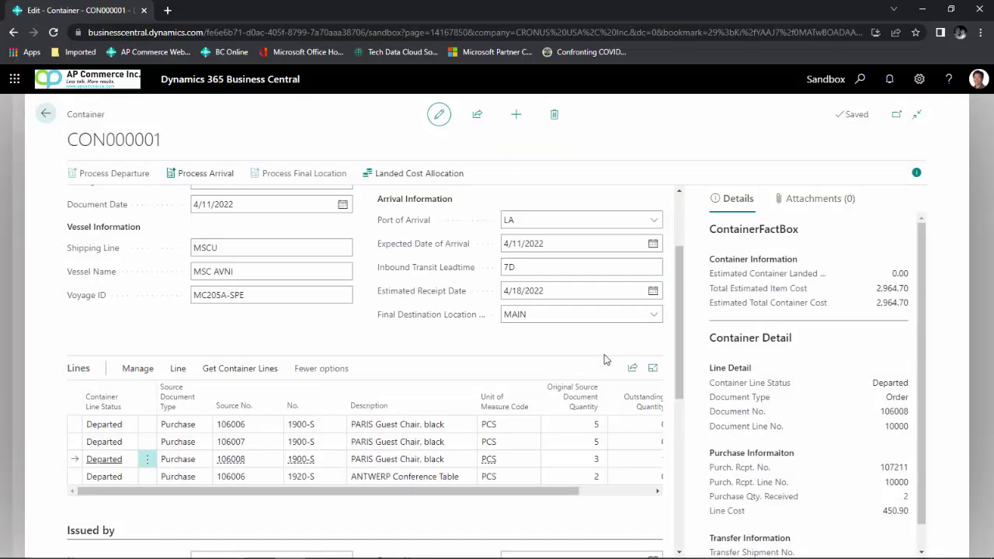
# Switch CON000001's Final Destination Location from MAIN to WEST via its lookup.
pyautogui.scroll(3, 604, 358)
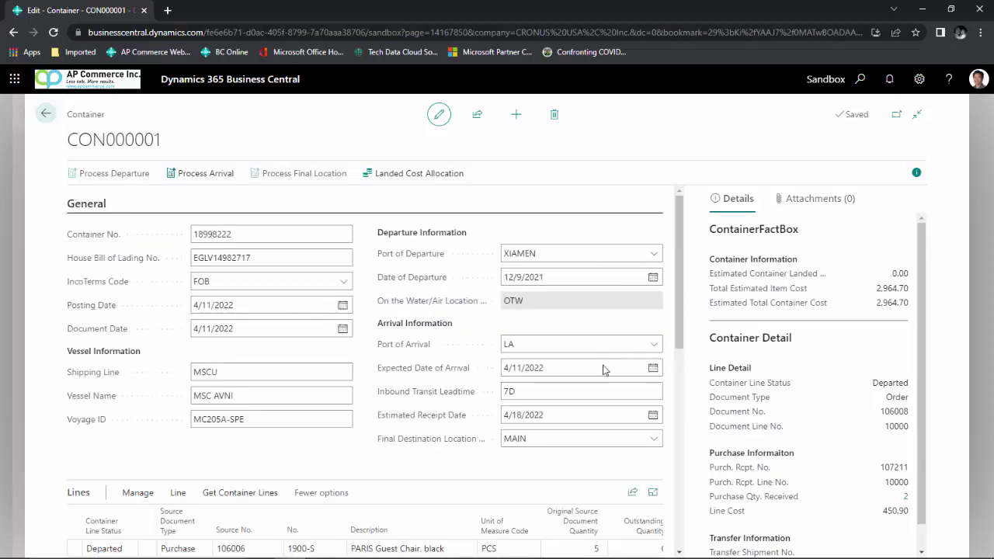
pyautogui.click(569, 439)
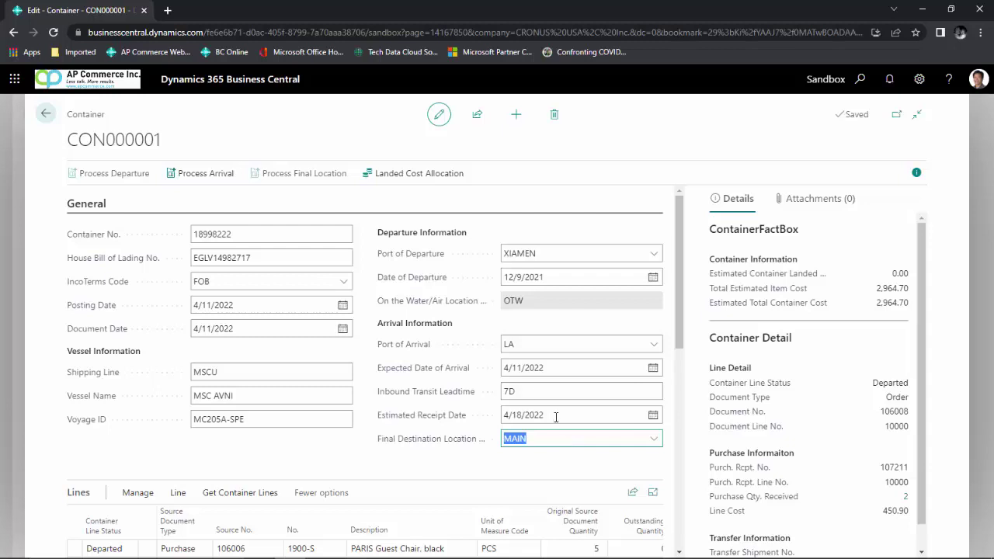
pyautogui.click(656, 439)
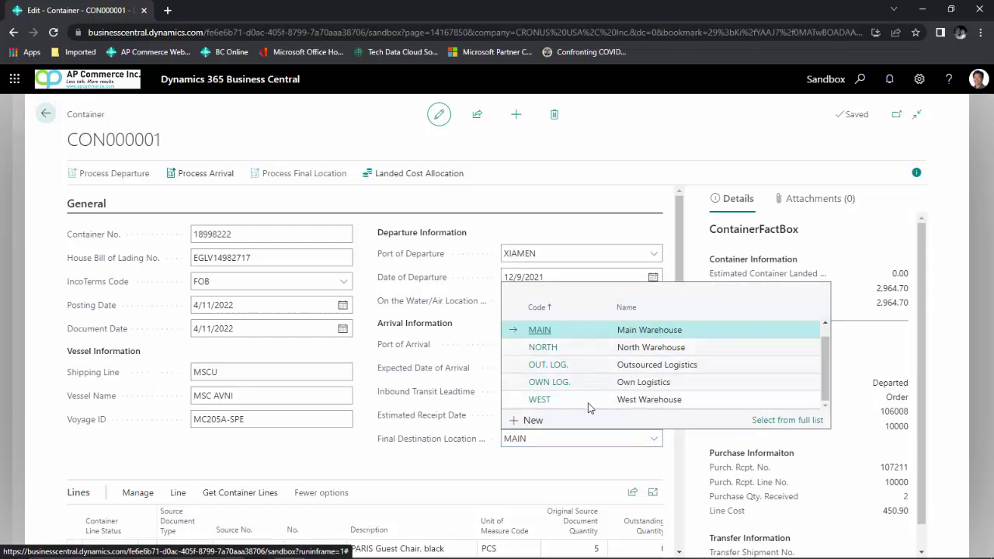
pyautogui.click(587, 403)
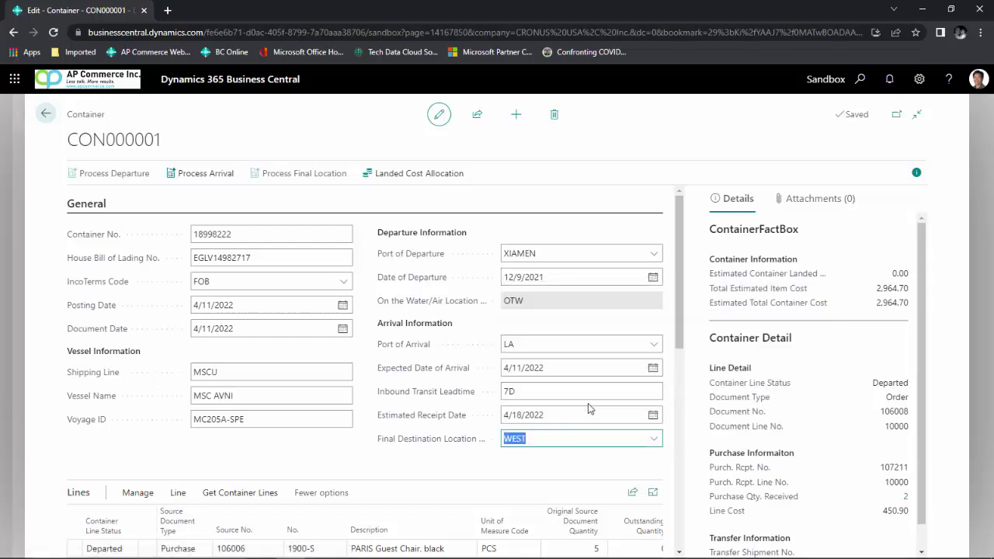
pyautogui.click(588, 409)
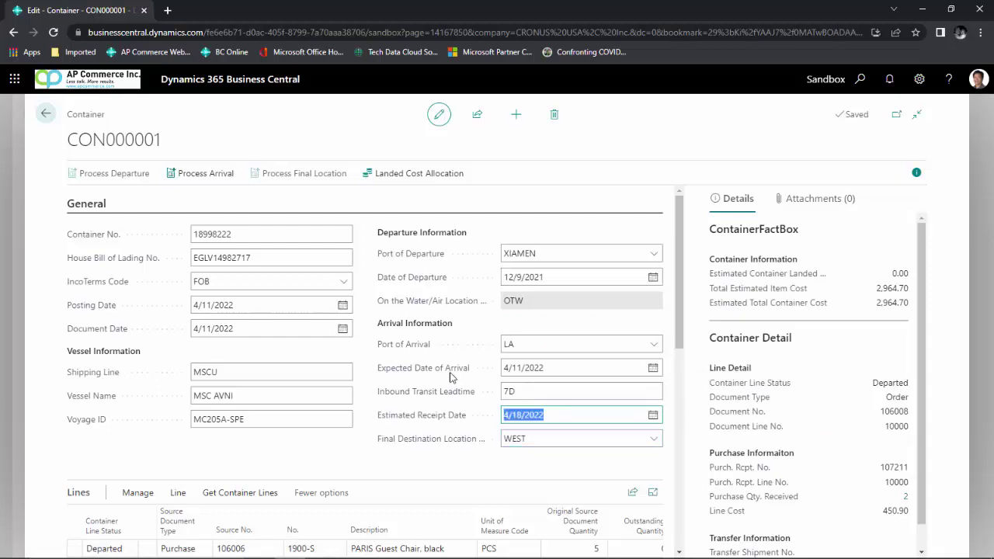
# Process and confirm CON000001's arrival, posting purchase receipt 107211 with all lines Arrived.
pyautogui.click(195, 173)
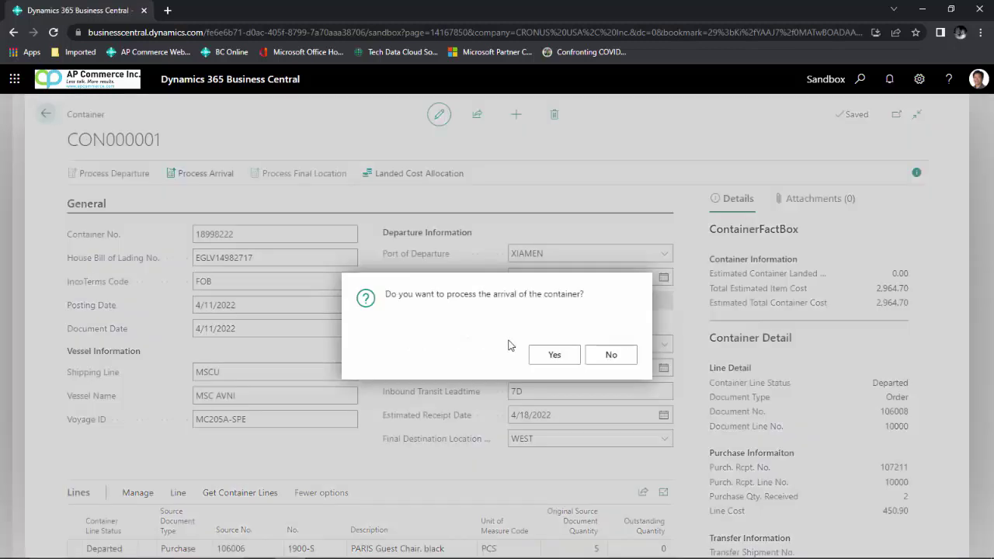
pyautogui.click(558, 361)
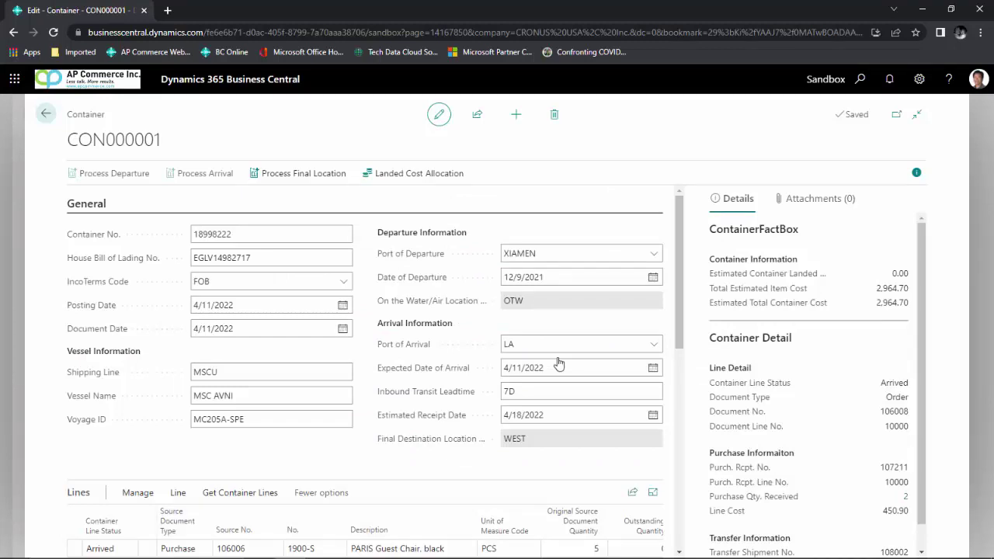
pyautogui.scroll(-1, 557, 363)
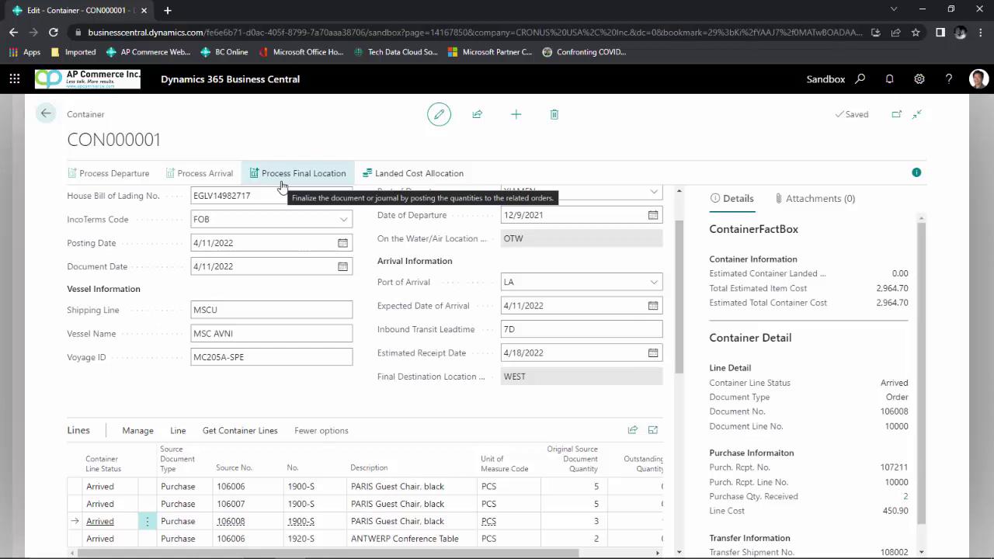
# Post CON000001 to its final location and return to the home page.
pyautogui.click(282, 187)
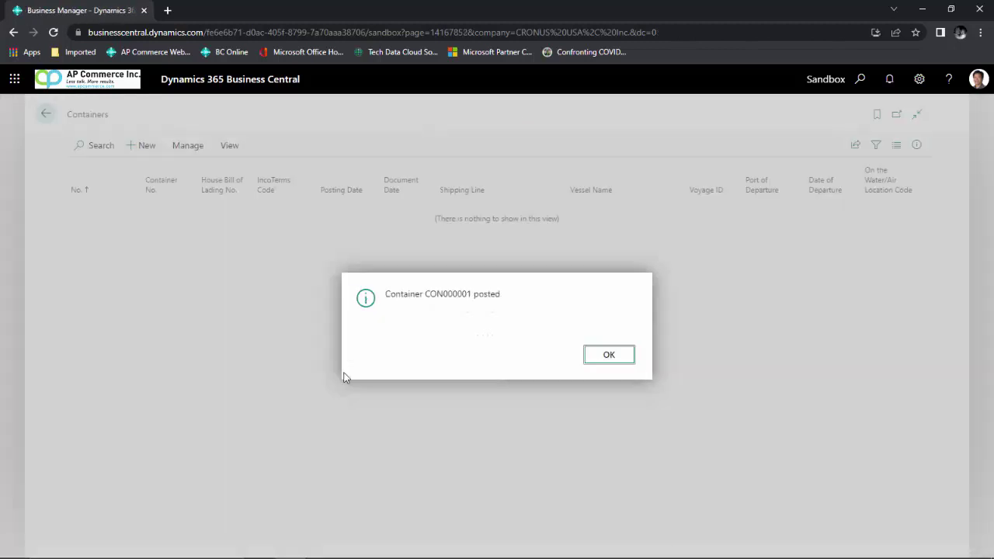
pyautogui.click(609, 361)
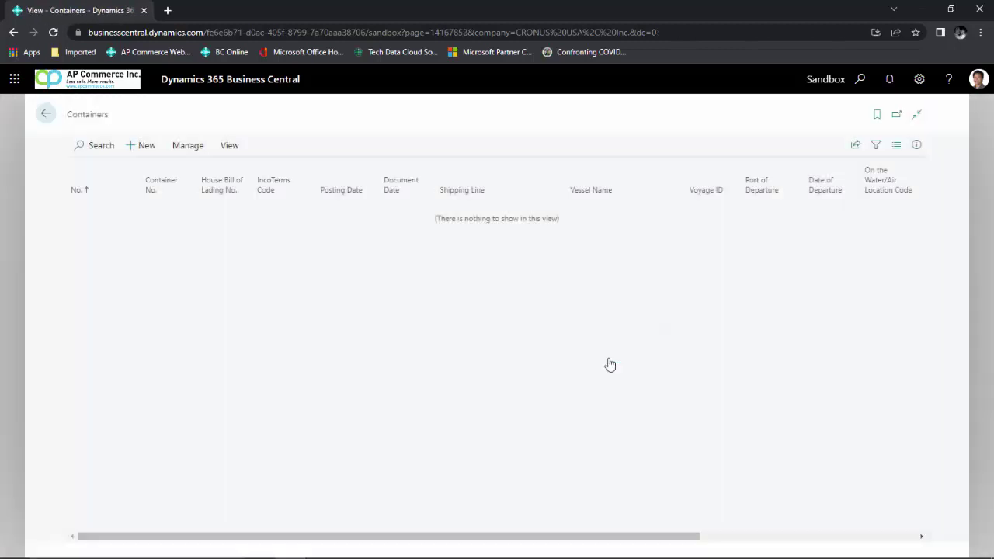
pyautogui.press('Escape')
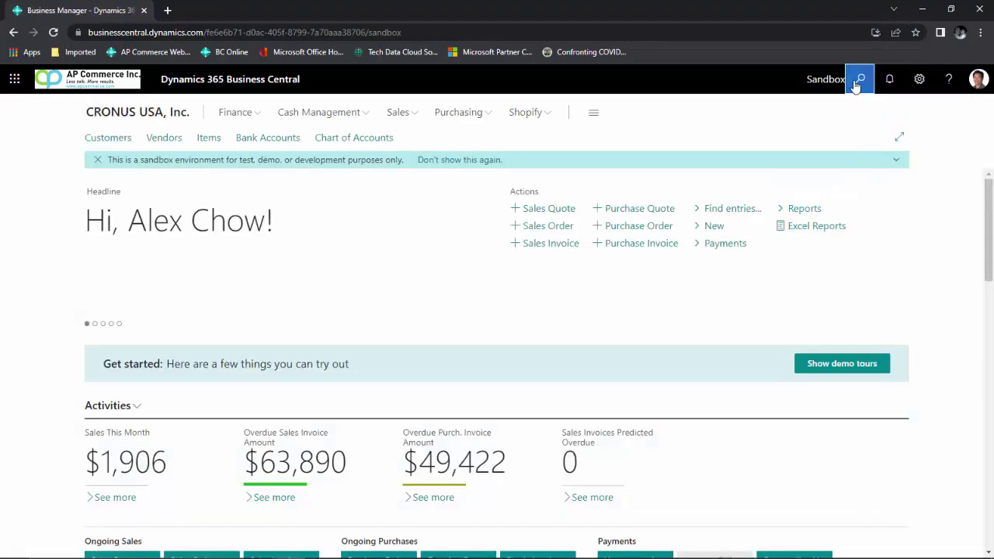
# Search 'posted container' and open posted container PCON000001 from the Posted Containers list.
pyautogui.click(859, 78)
pyautogui.write('posted container')
pyautogui.click(360, 195)
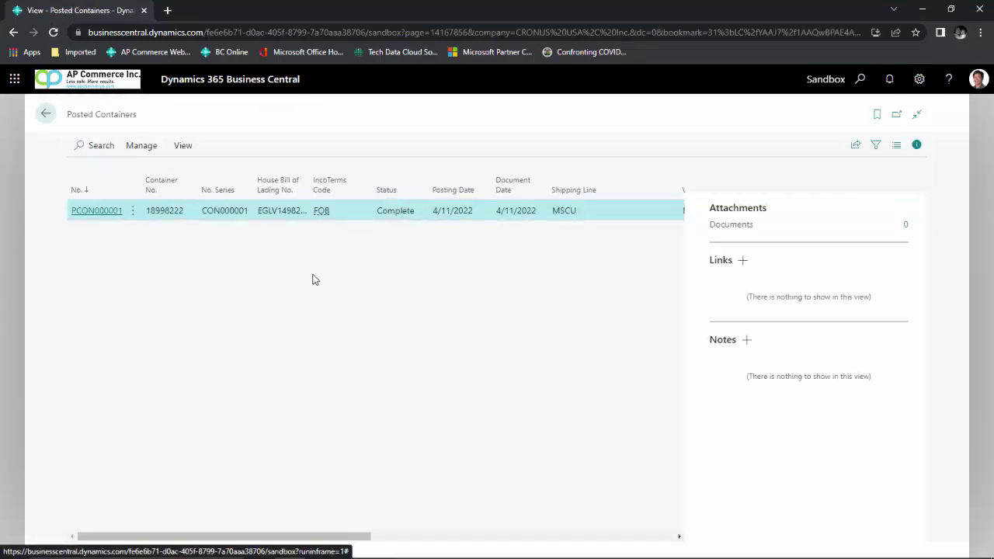
pyautogui.click(96, 210)
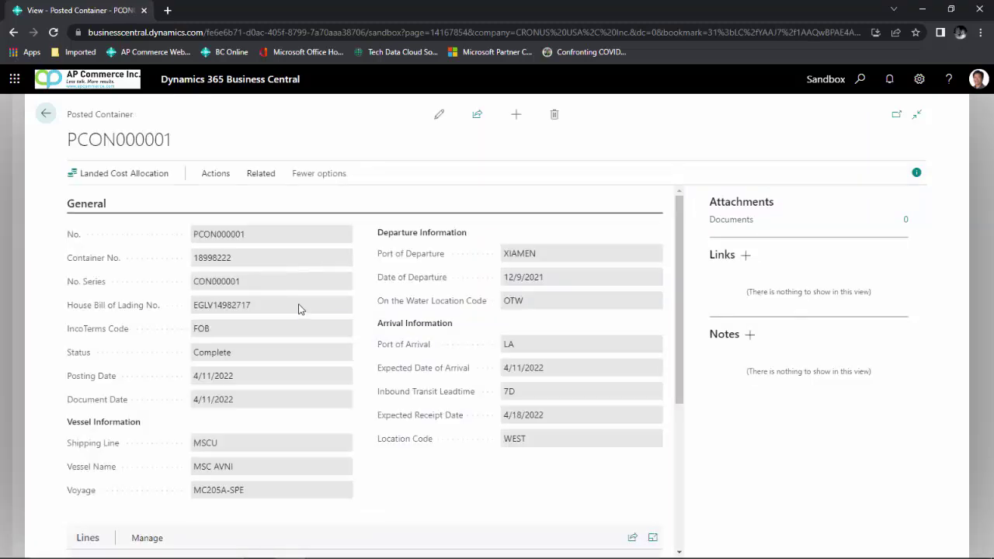
# Add a JB-FREIGHT landed cost of 2,000 distributed by amount to PCON000001.
pyautogui.click(145, 179)
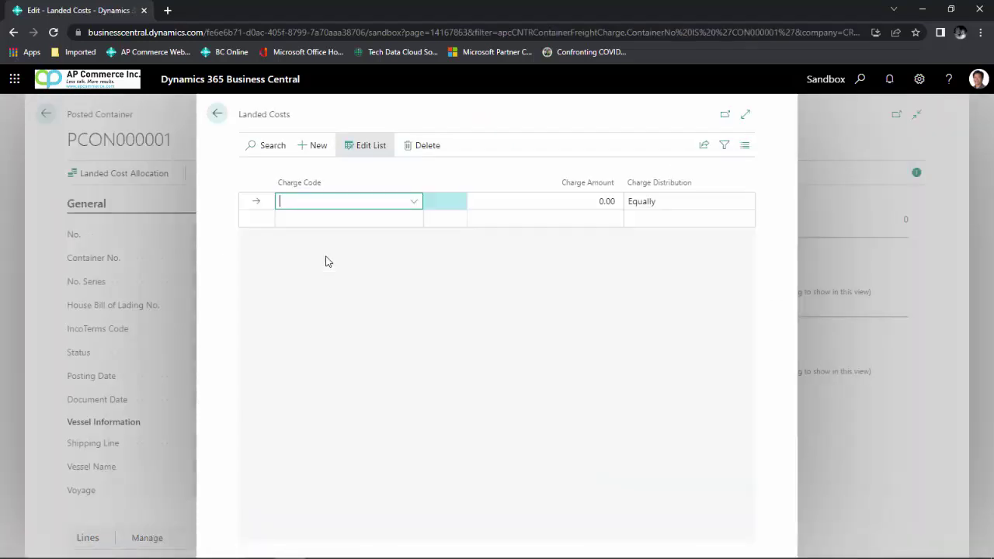
pyautogui.click(412, 202)
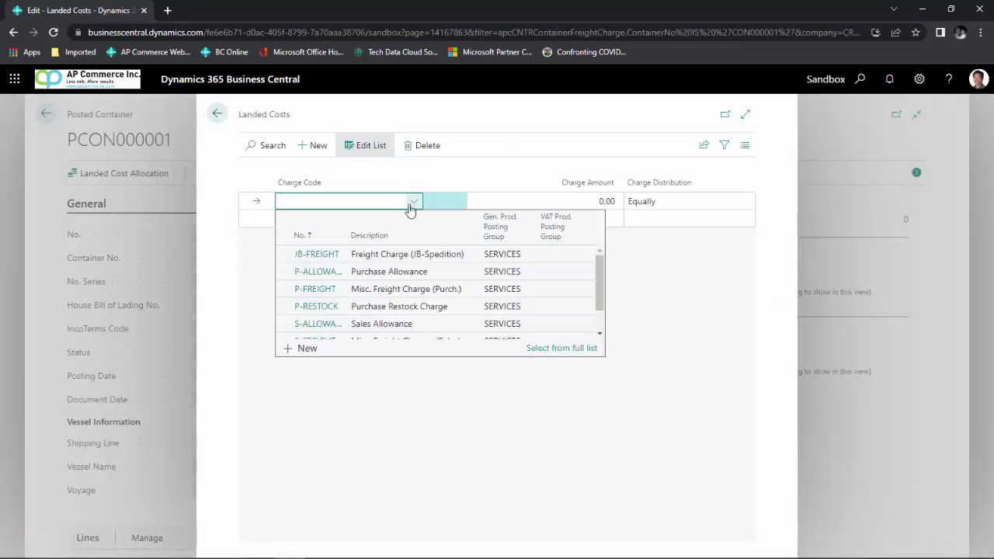
pyautogui.click(401, 259)
pyautogui.click(503, 201)
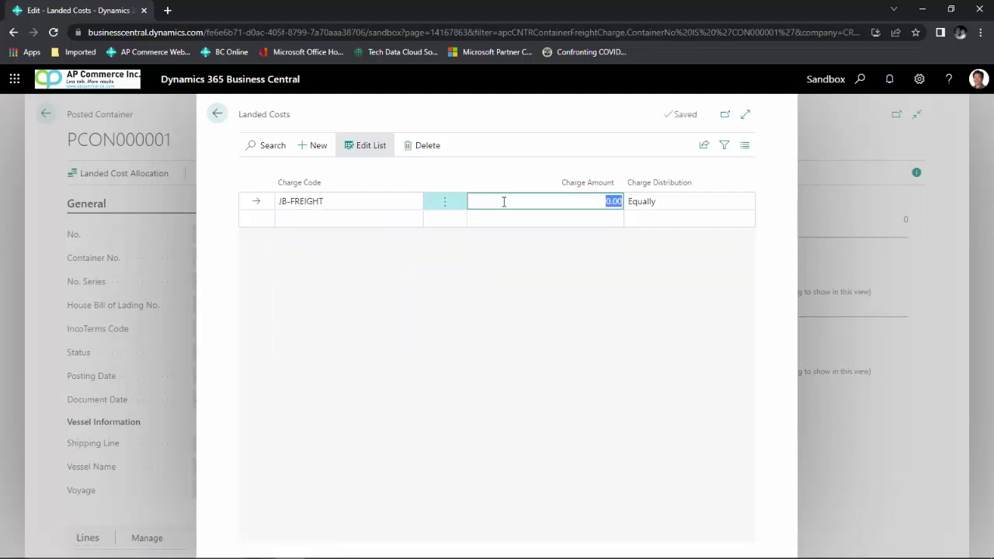
pyautogui.write('2000')
pyautogui.press('Tab')
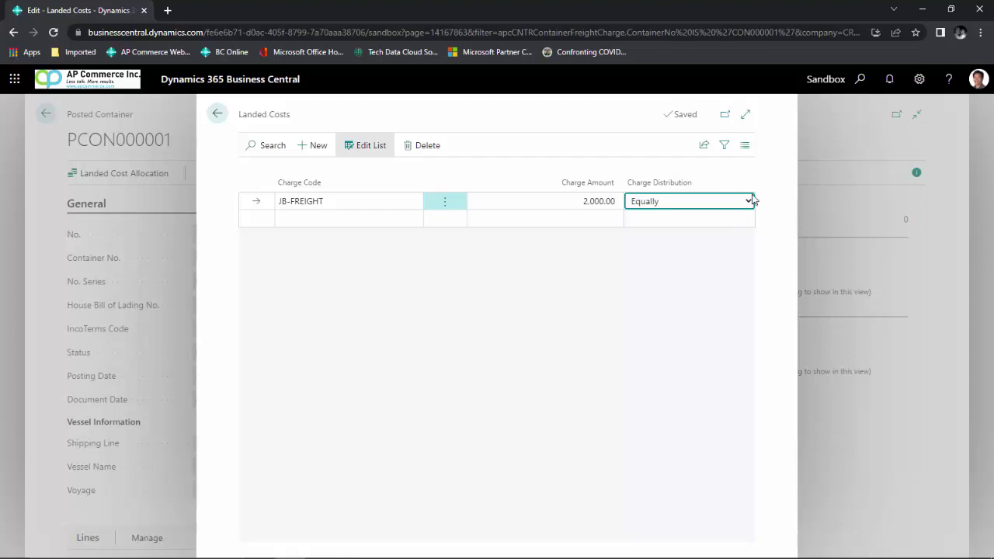
pyautogui.click(748, 201)
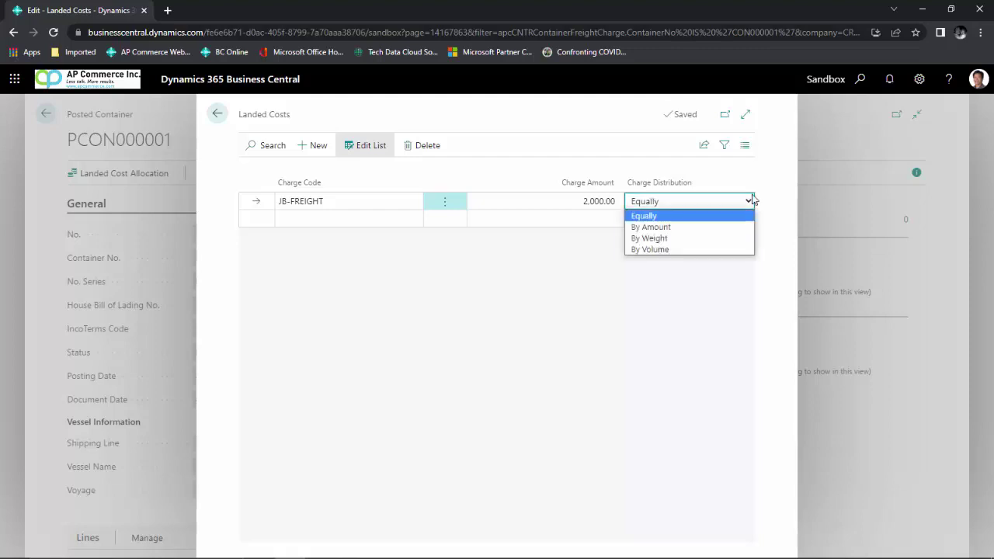
pyautogui.click(678, 227)
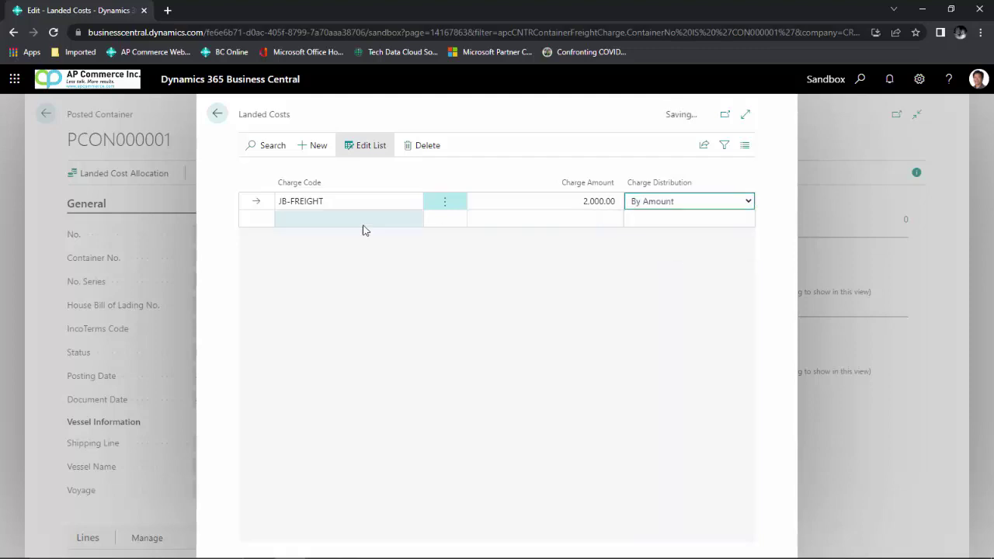
# Add an S-FREIGHT landed cost of 1,500 distributed by amount, then return to the container.
pyautogui.click(333, 218)
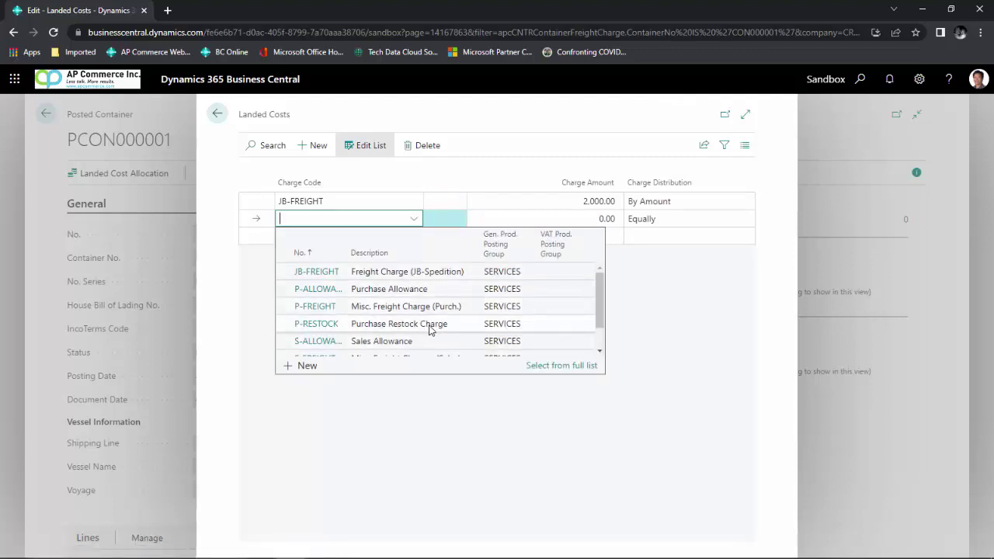
pyautogui.scroll(-1, 428, 326)
pyautogui.click(428, 326)
pyautogui.press('Tab')
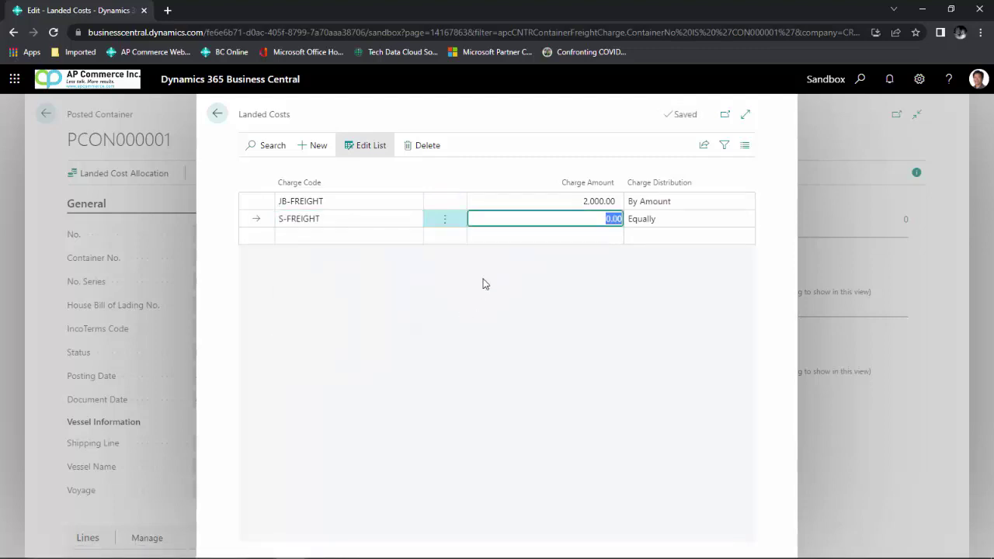
pyautogui.write('1500')
pyautogui.press('Tab')
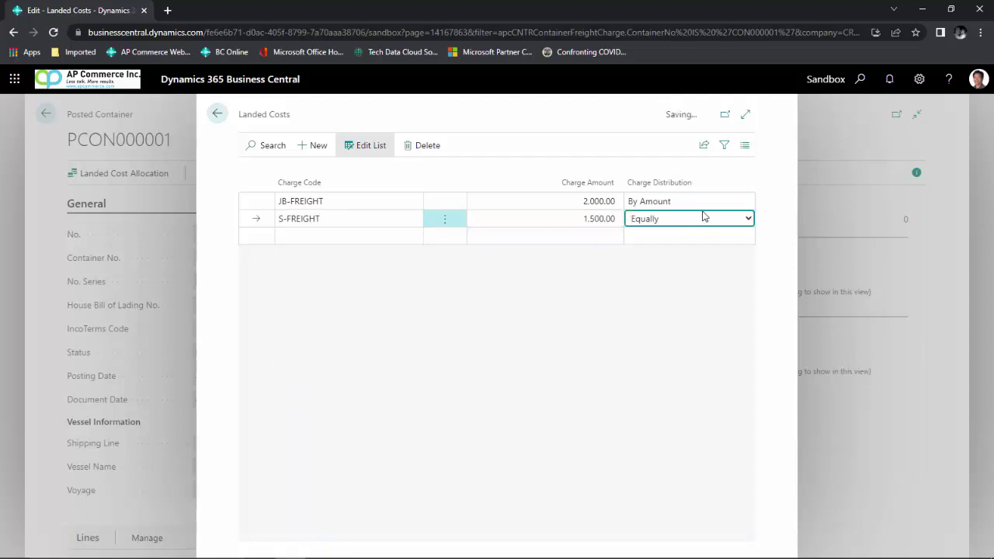
pyautogui.click(749, 220)
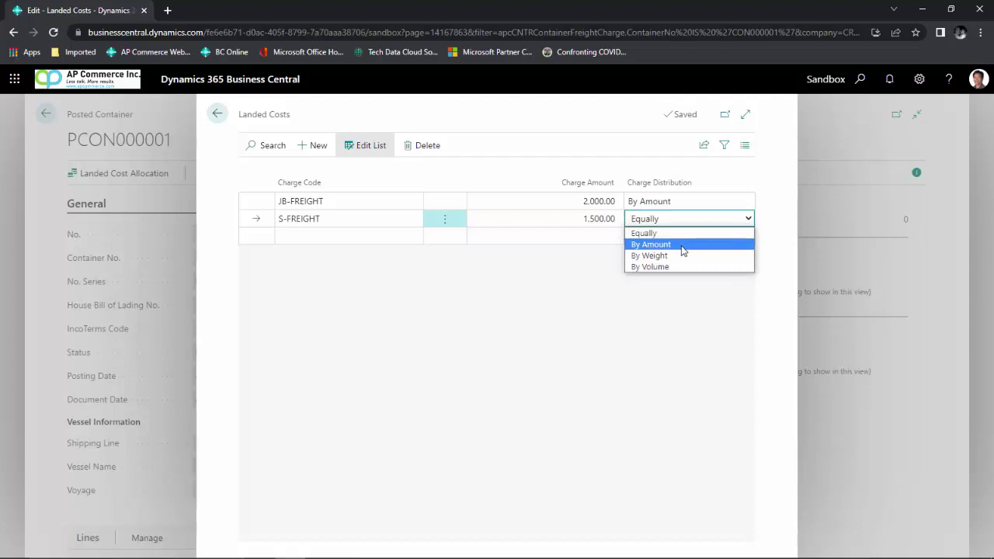
pyautogui.click(669, 244)
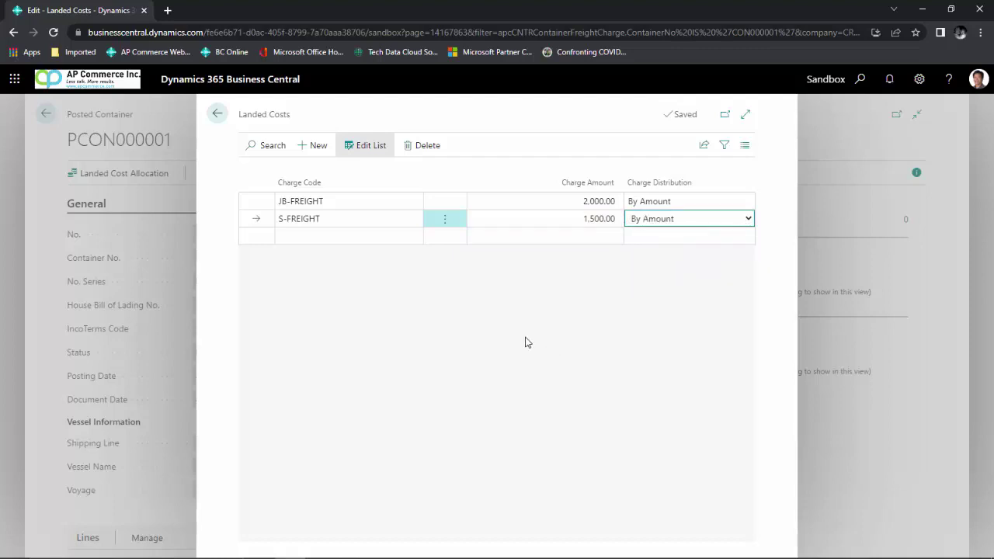
pyautogui.click(219, 114)
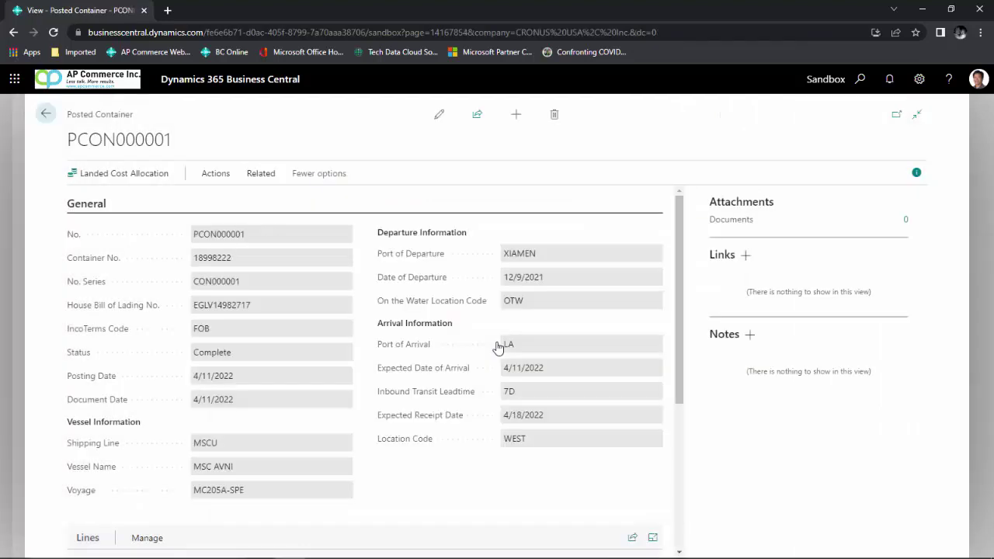
# Create an item charge invoice from PCON000001 for vendor ABC Freight Company, document type Invoice.
pyautogui.click(220, 181)
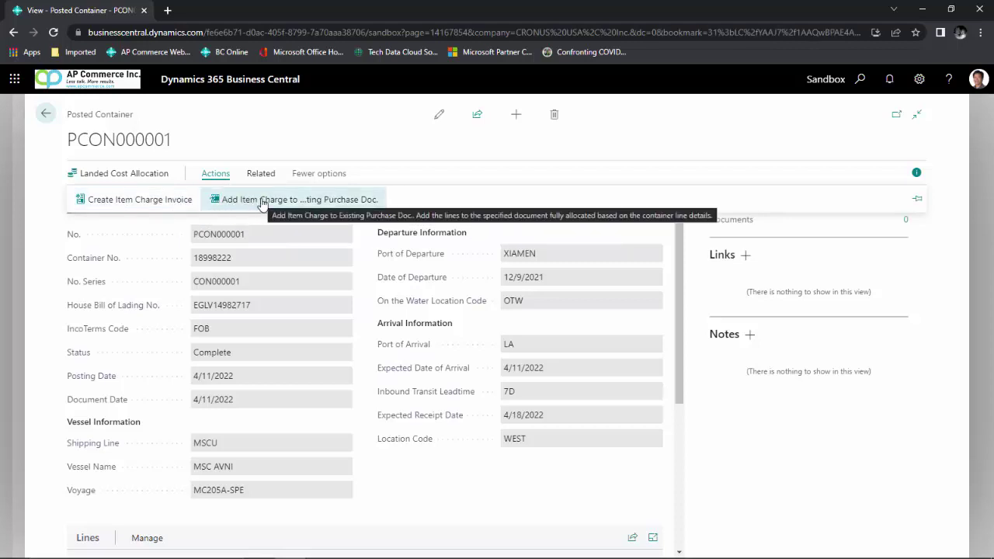
pyautogui.click(155, 203)
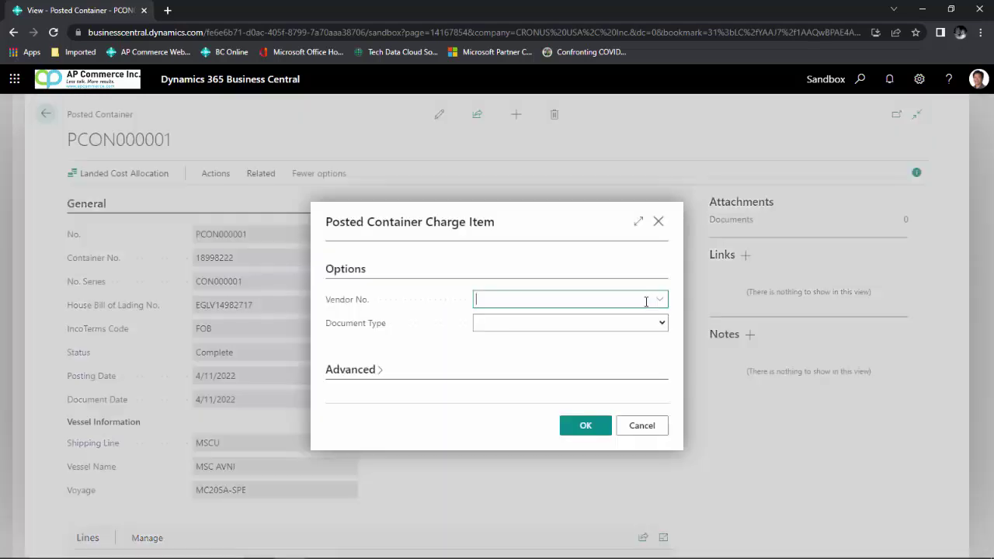
pyautogui.click(655, 301)
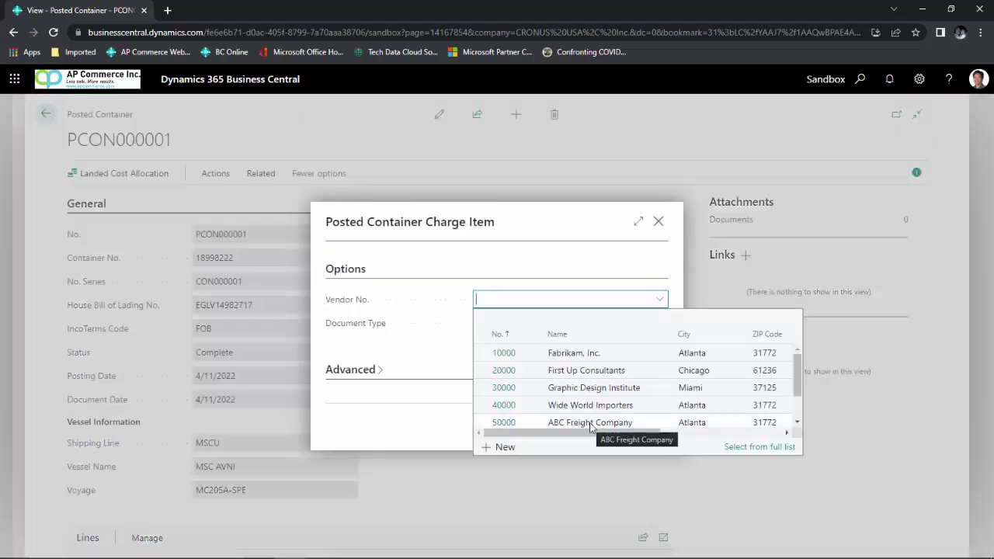
pyautogui.click(590, 423)
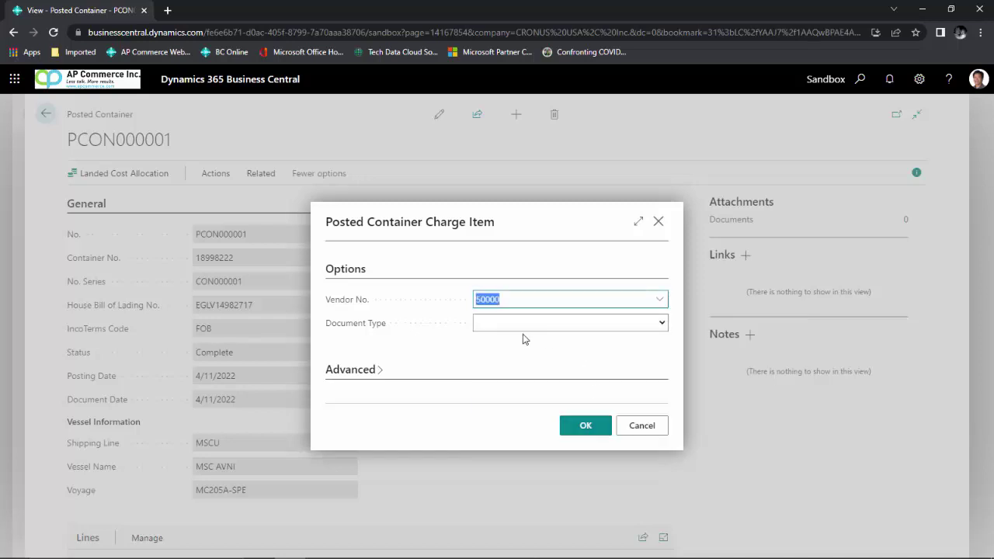
pyautogui.click(658, 330)
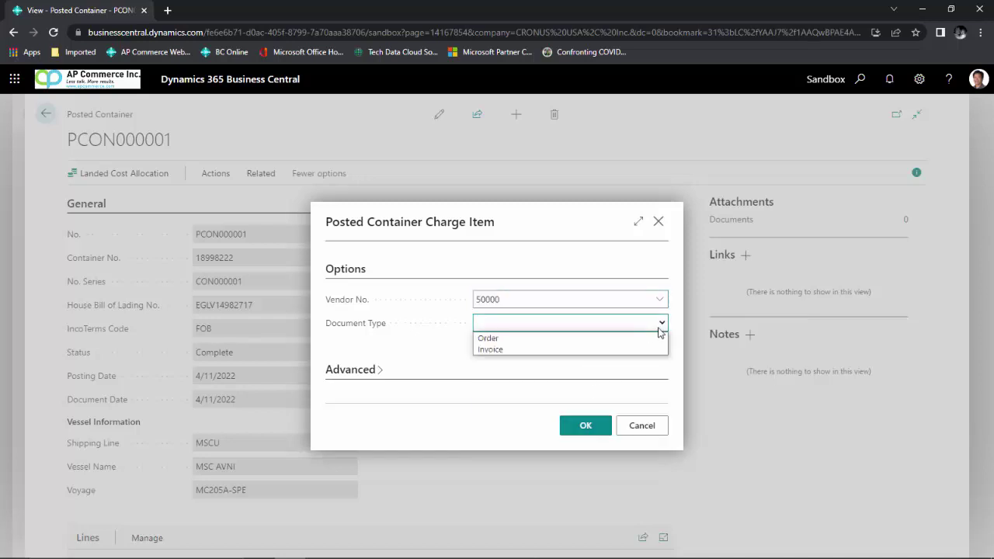
pyautogui.click(522, 349)
pyautogui.click(588, 427)
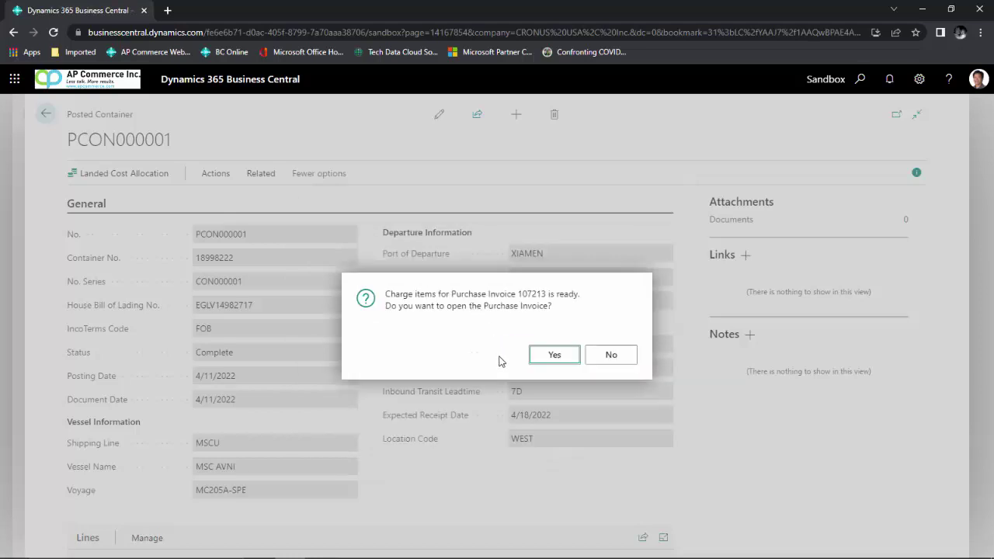
# Open purchase invoice 107213 and review JB-FREIGHT's 2,000 item charge assignment across four receipts.
pyautogui.click(569, 360)
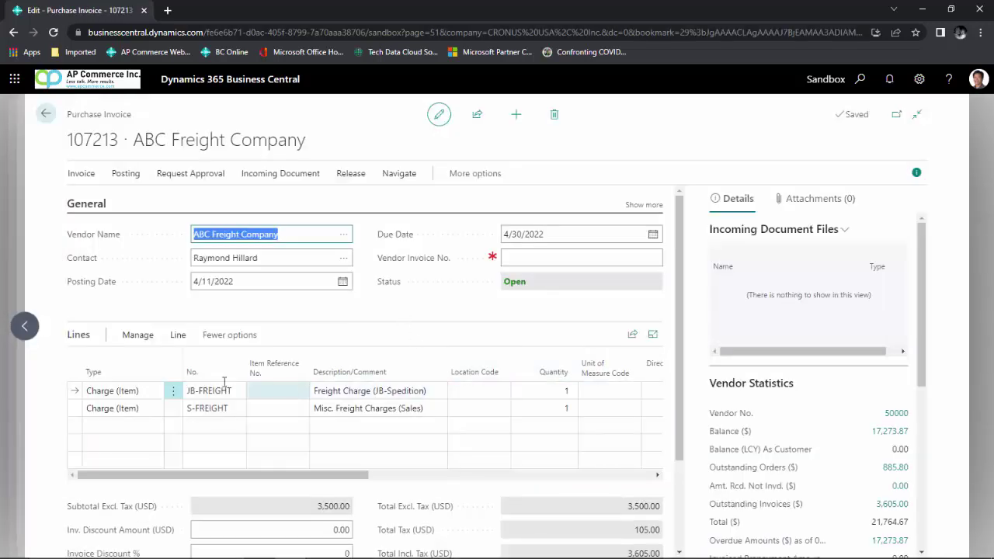
pyautogui.click(338, 393)
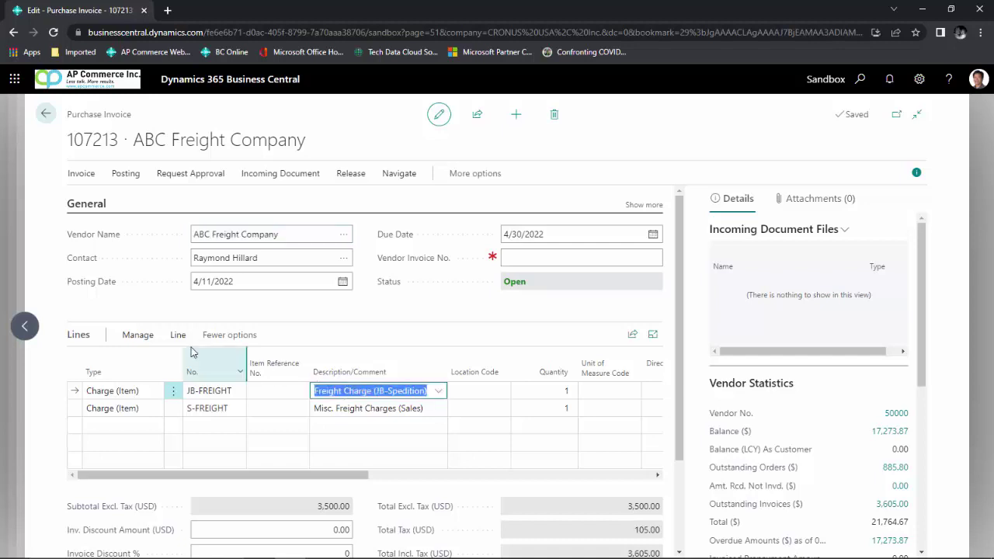
pyautogui.click(178, 334)
pyautogui.click(294, 361)
pyautogui.click(329, 430)
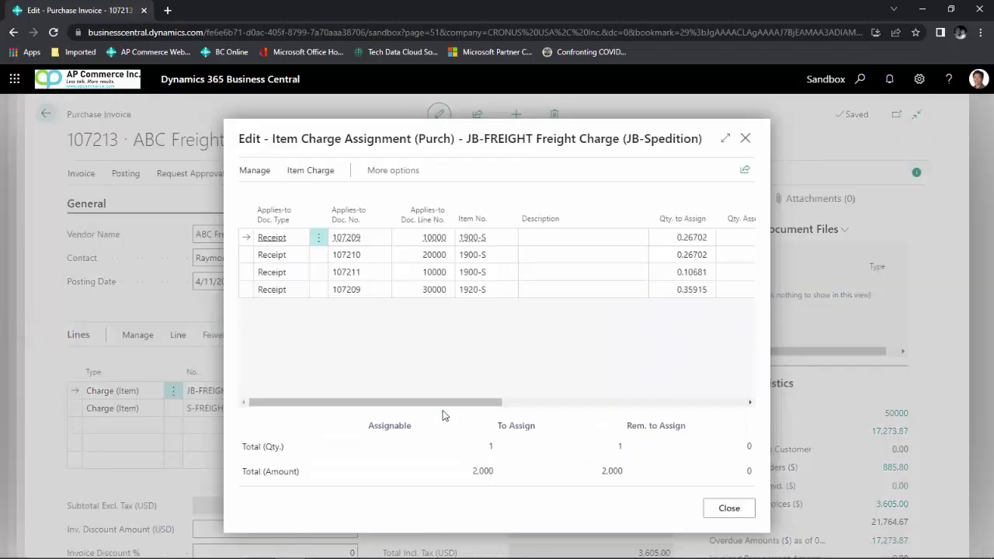
pyautogui.moveTo(443, 403); pyautogui.dragTo(633, 417)
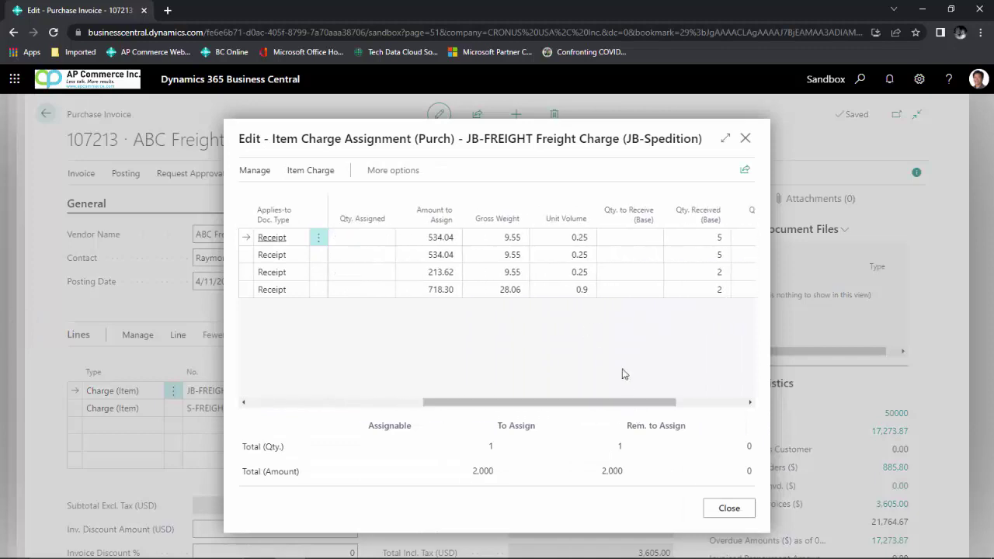